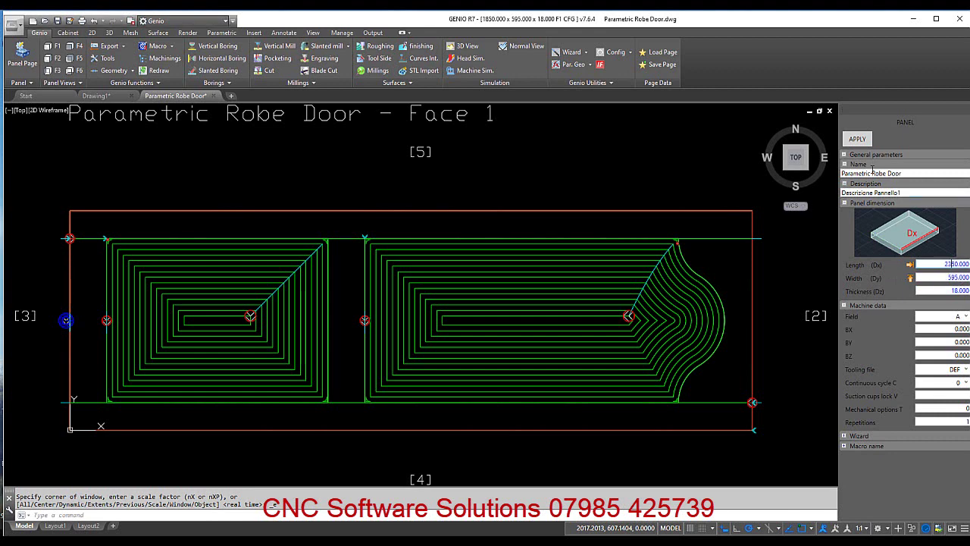
Step: Resize the robe door panel to length 2350 and width 495, applying each change
left_click(858, 141)
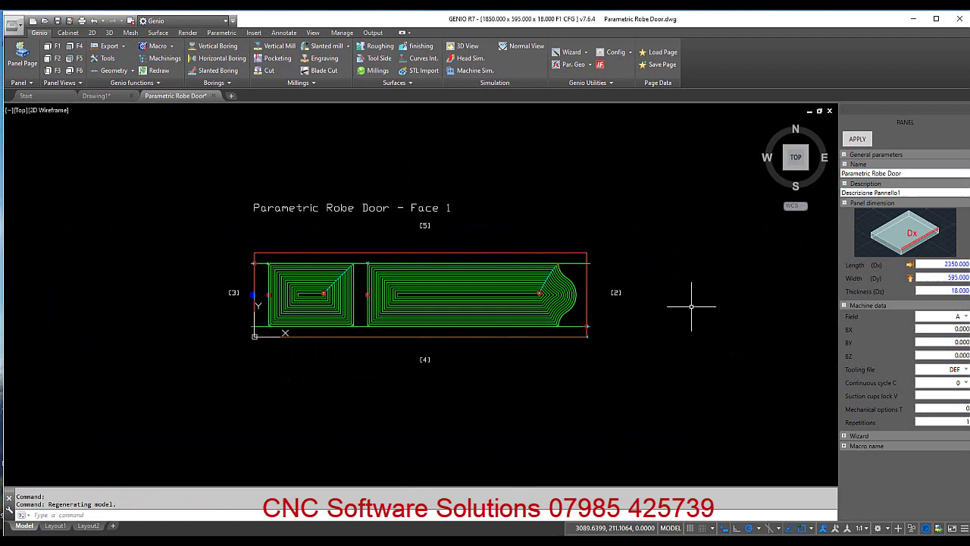
left_click(954, 277)
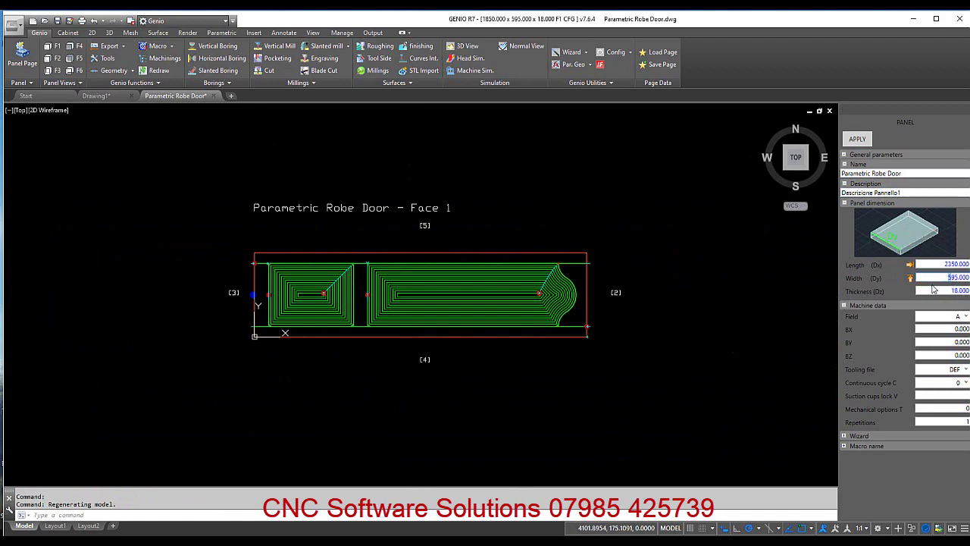
type("495.000")
left_click(858, 139)
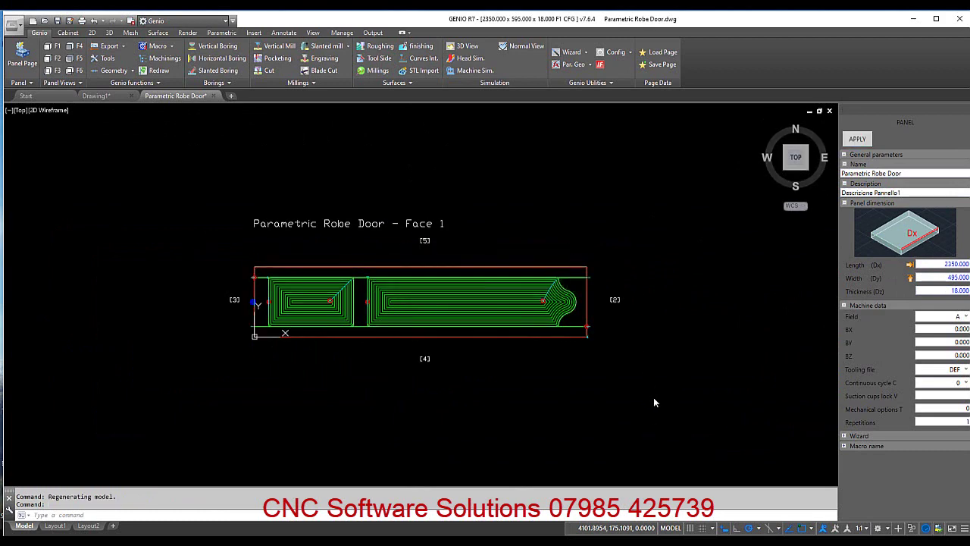
scroll(449, 323, "up", 2)
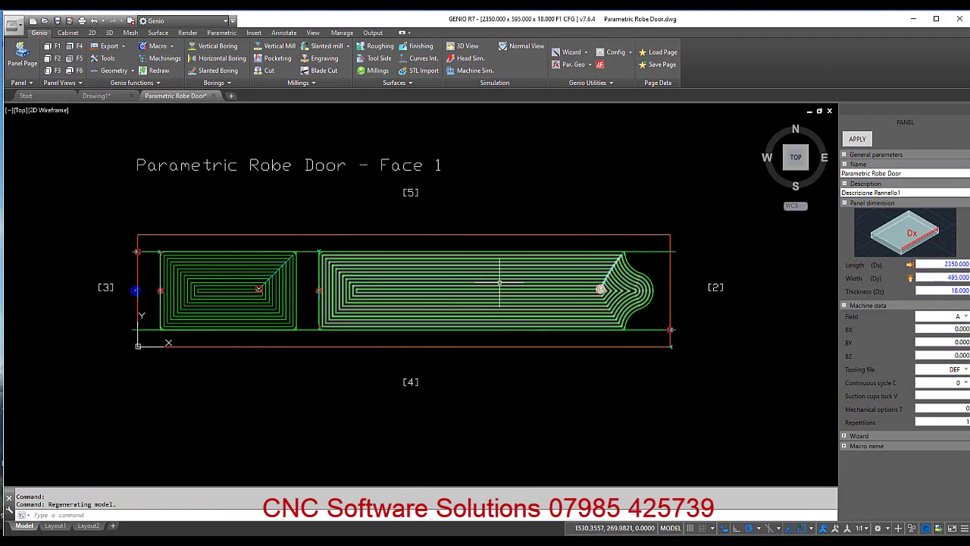
Step: Set the distance-from-edge variable DEDGE to 50 in the Variables table
left_click(614, 84)
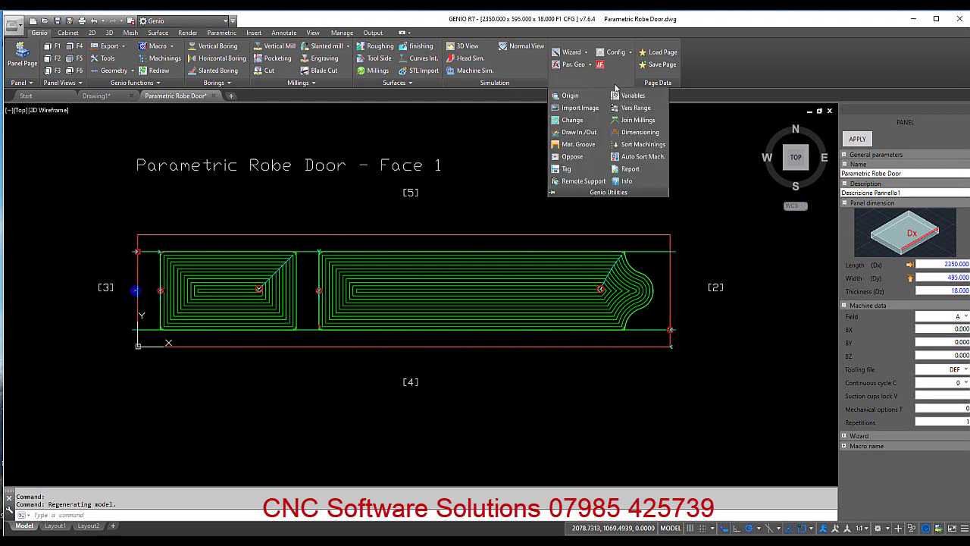
left_click(623, 97)
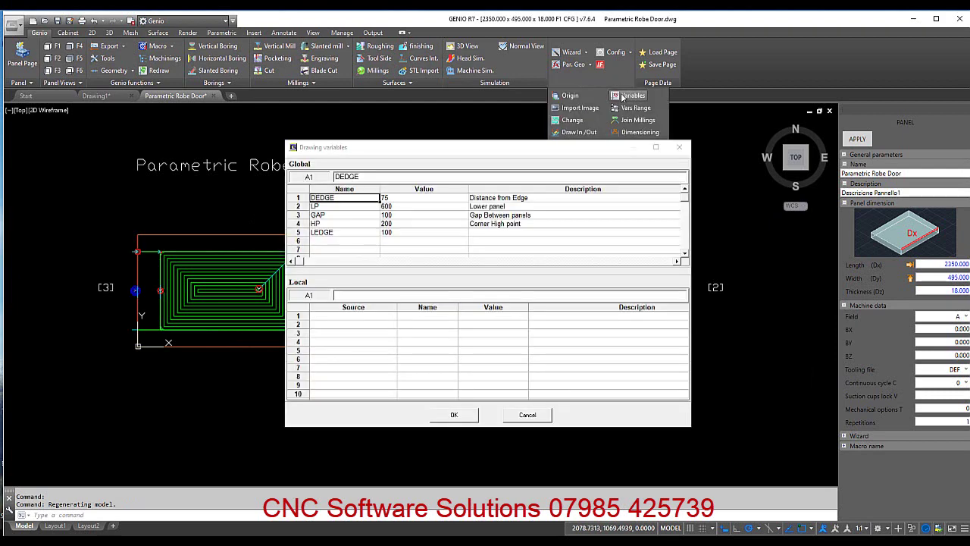
left_click(410, 198)
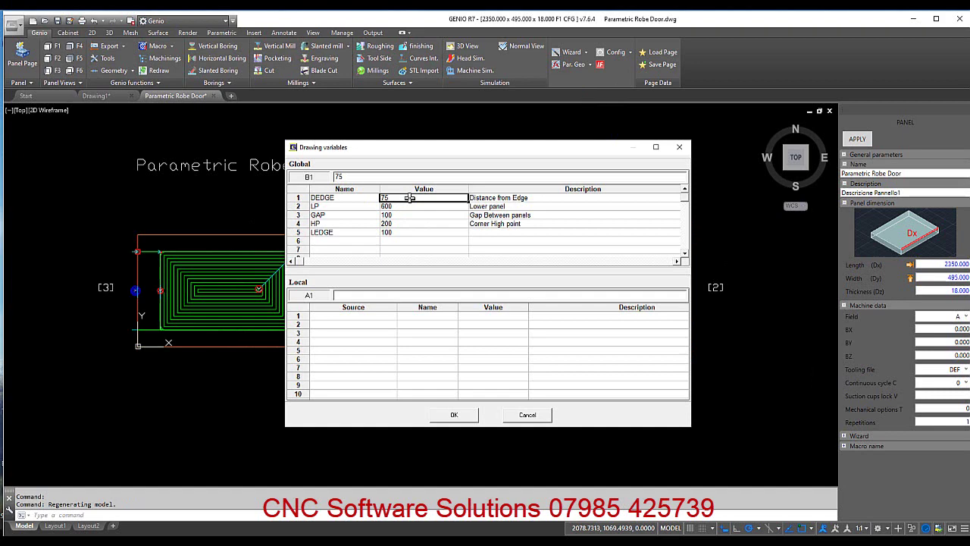
type("5")
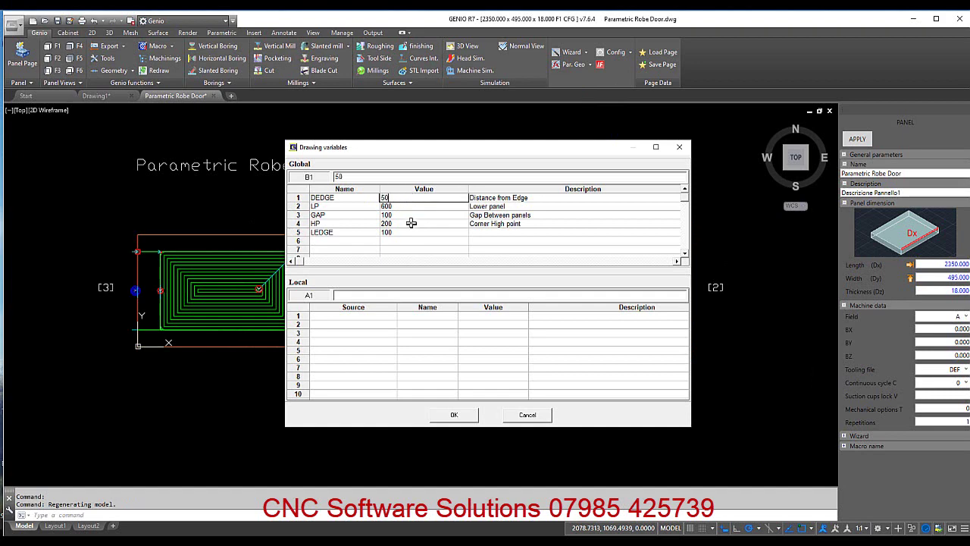
left_click(413, 250)
left_click(454, 416)
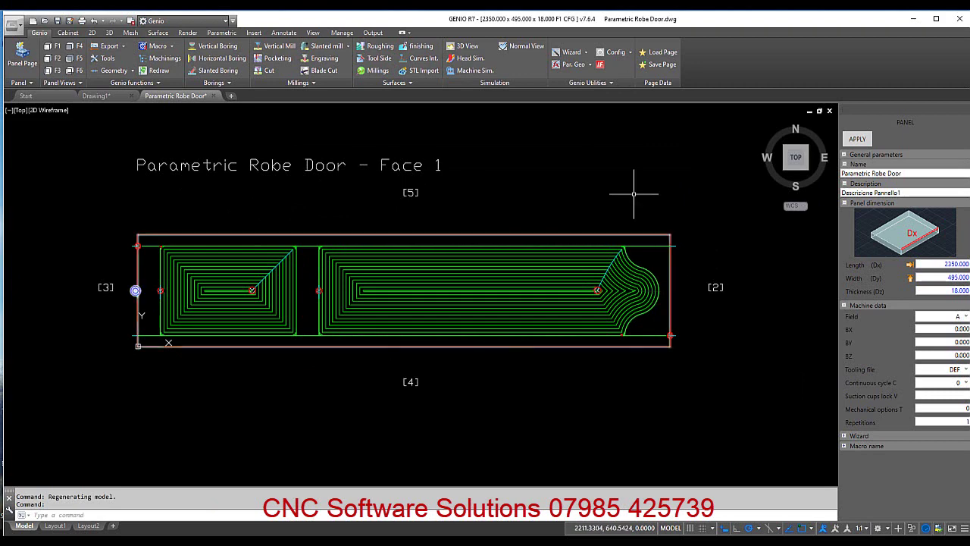
Step: Set the lower-panel variable LP to 400 and regenerate the door
left_click(595, 84)
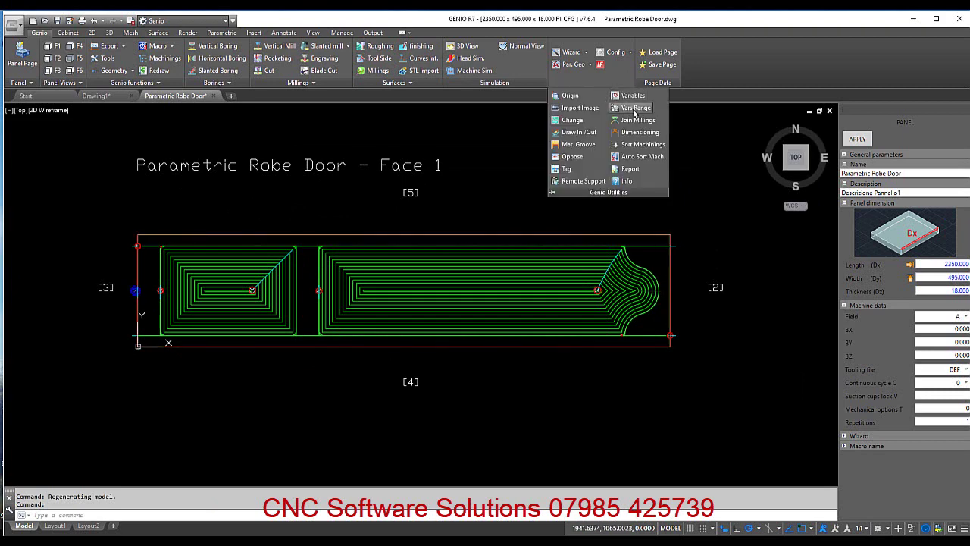
left_click(629, 99)
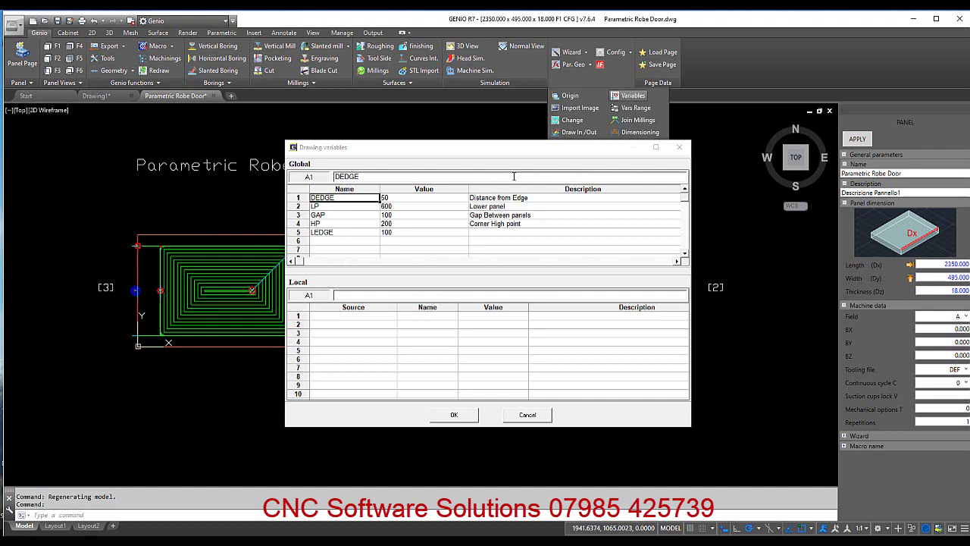
left_click(401, 209)
type("400")
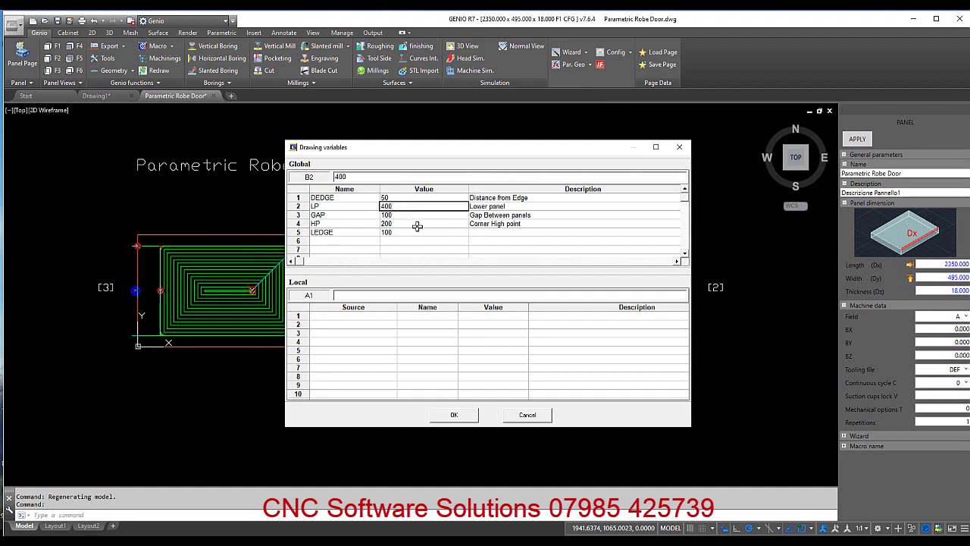
left_click(426, 248)
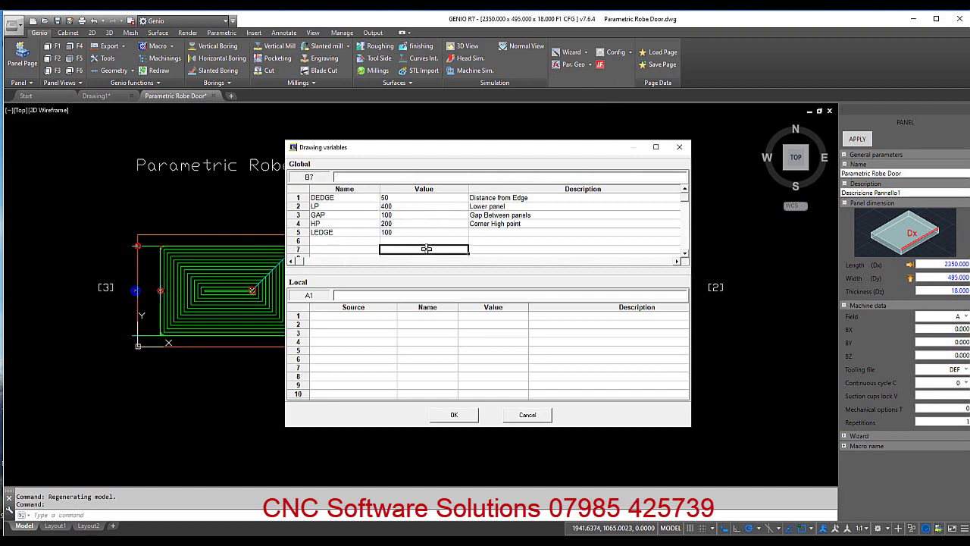
left_click(467, 416)
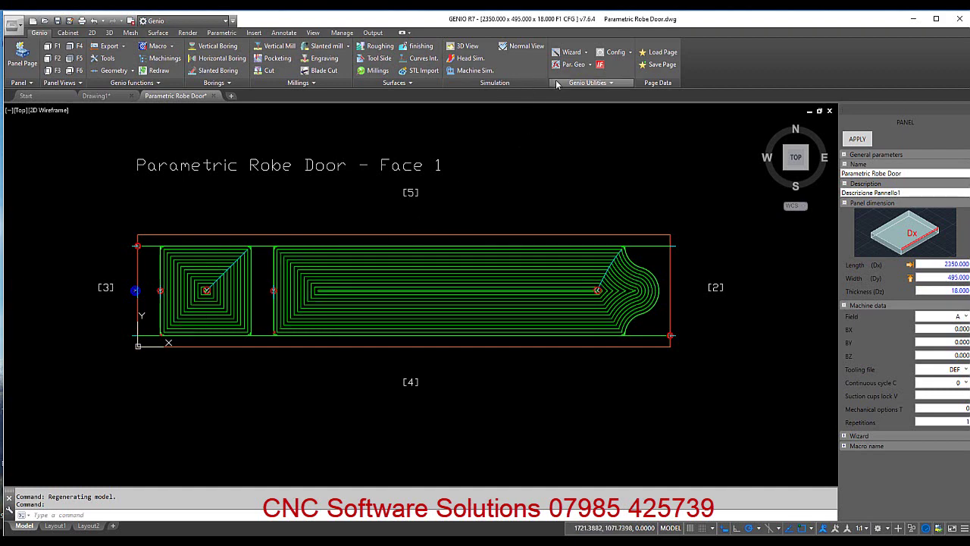
Step: Set the panel gap variable GAP to 150 in the Variables table
left_click(585, 83)
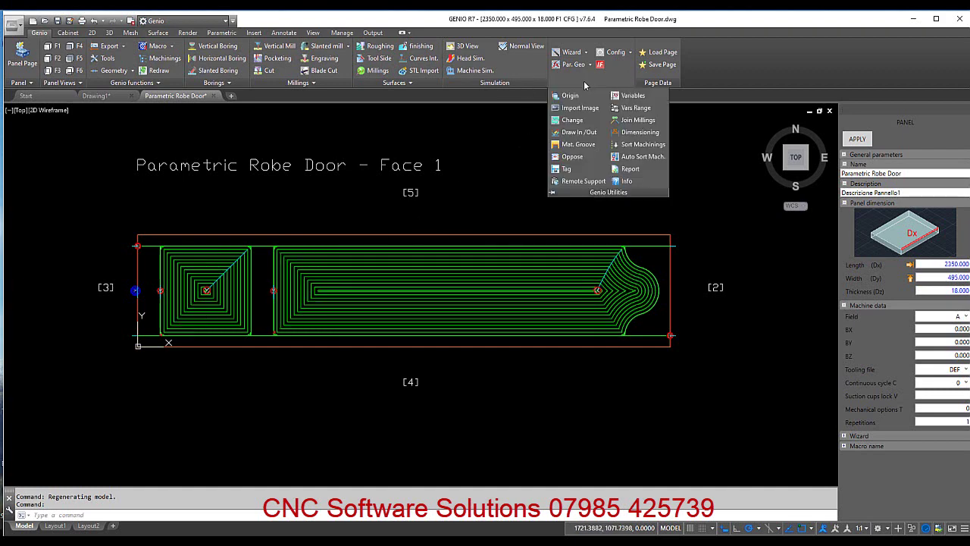
left_click(634, 96)
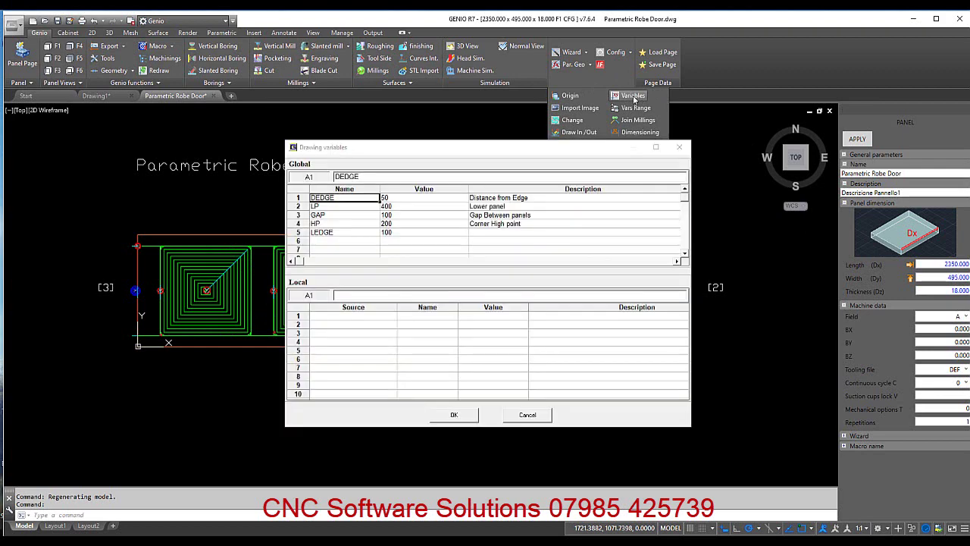
left_click(415, 216)
type("150")
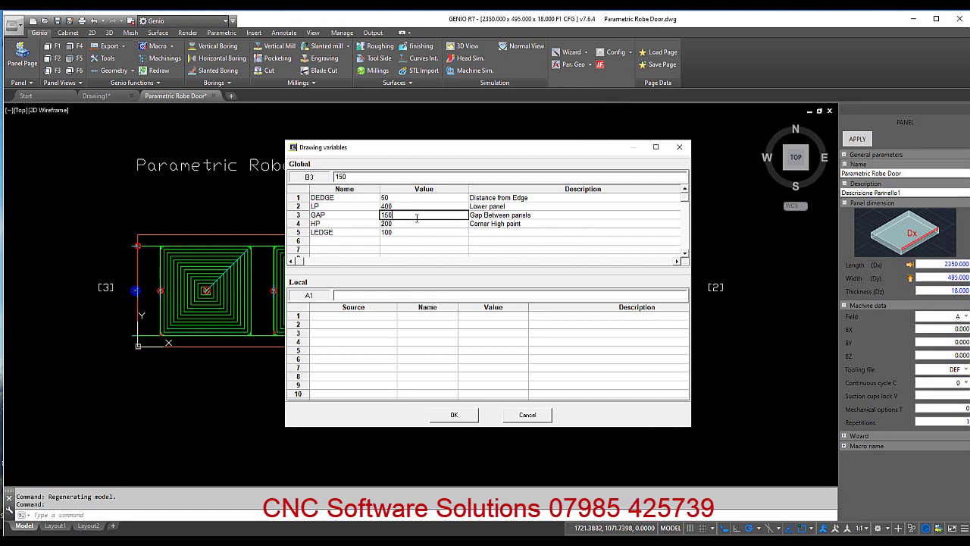
left_click(454, 415)
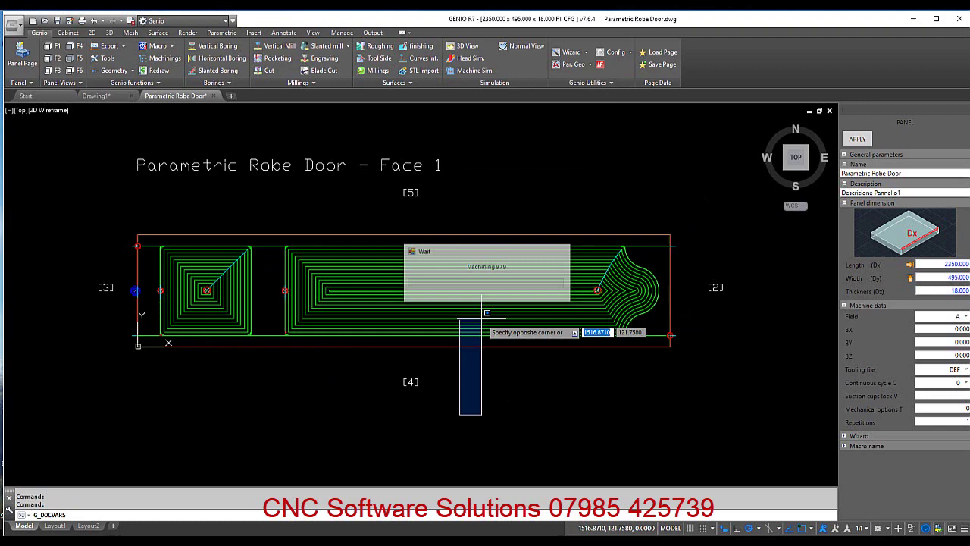
Step: Set LEDGE to 150 and regenerate the pockets
type("150")
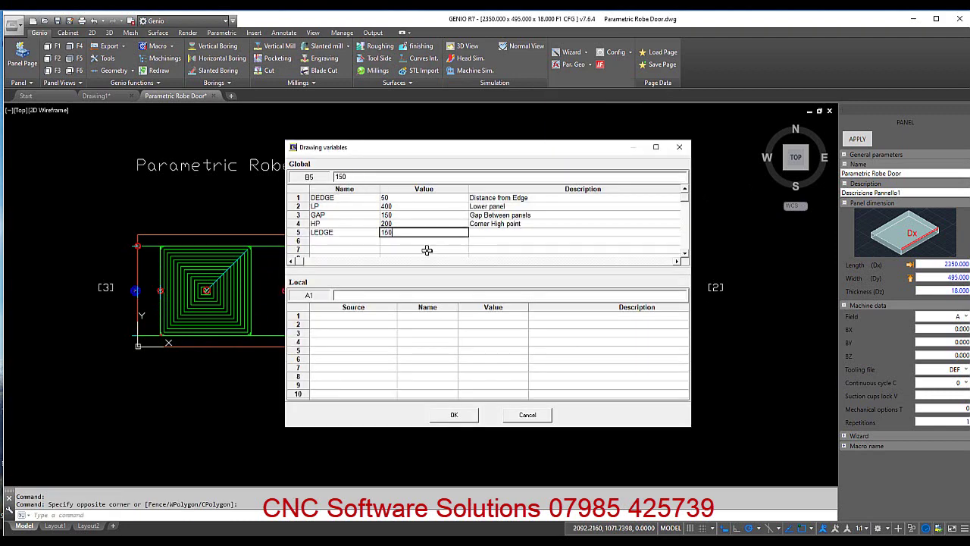
left_click(427, 250)
left_click(454, 416)
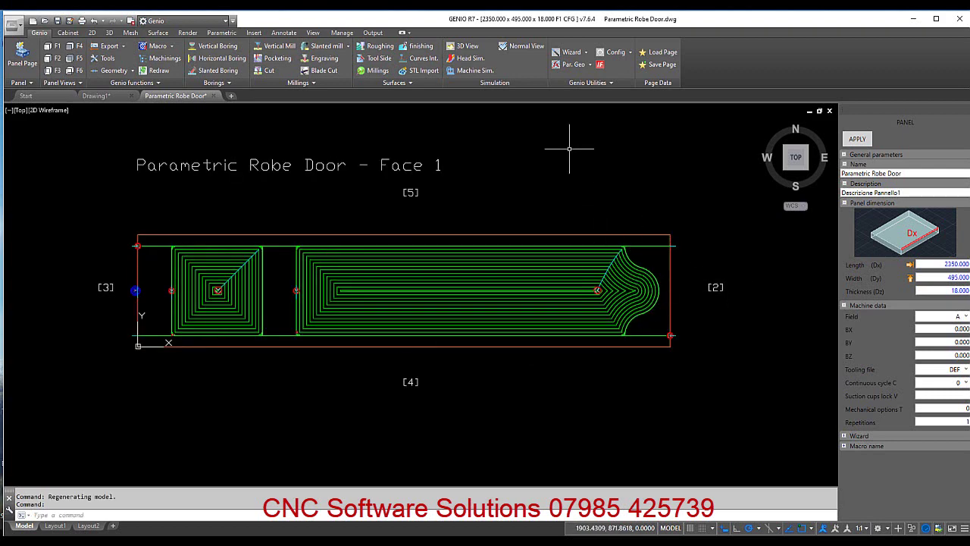
Step: Change the corner high point variable HP from 200 to 150 and regenerate the toolpaths
left_click(601, 83)
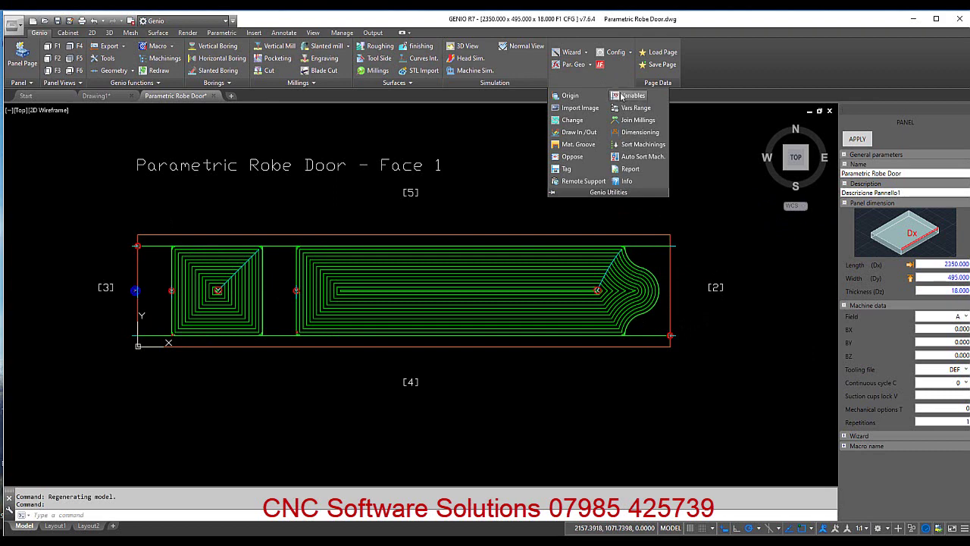
left_click(621, 94)
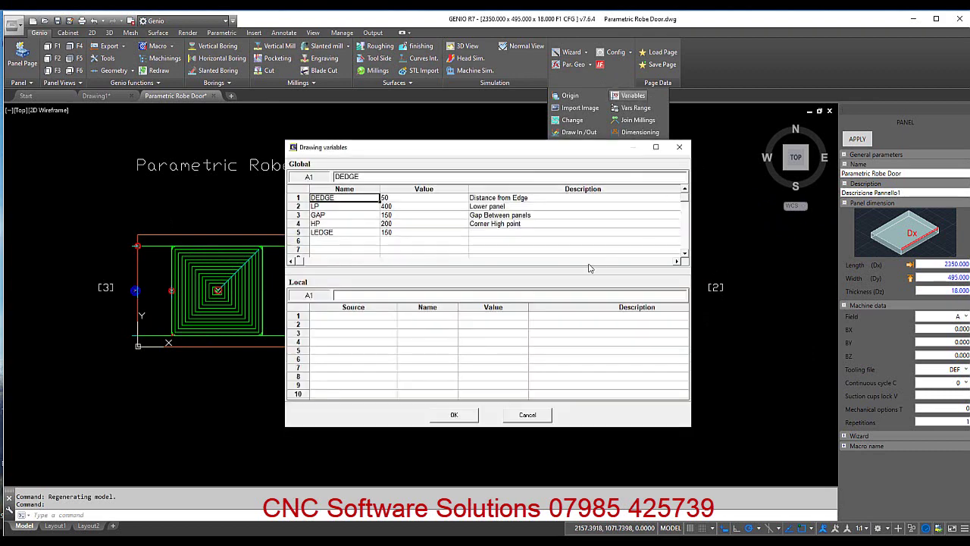
left_click(409, 223)
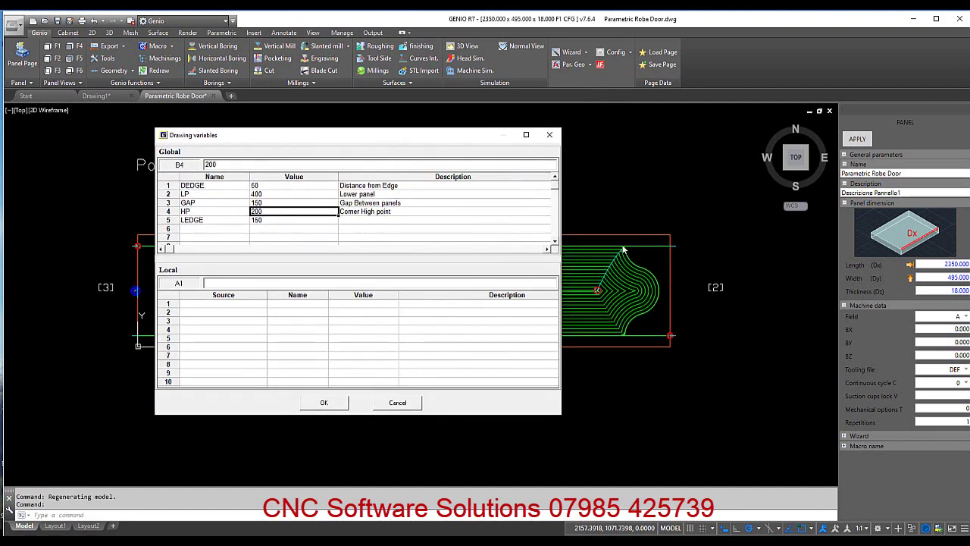
type("150")
left_click(321, 229)
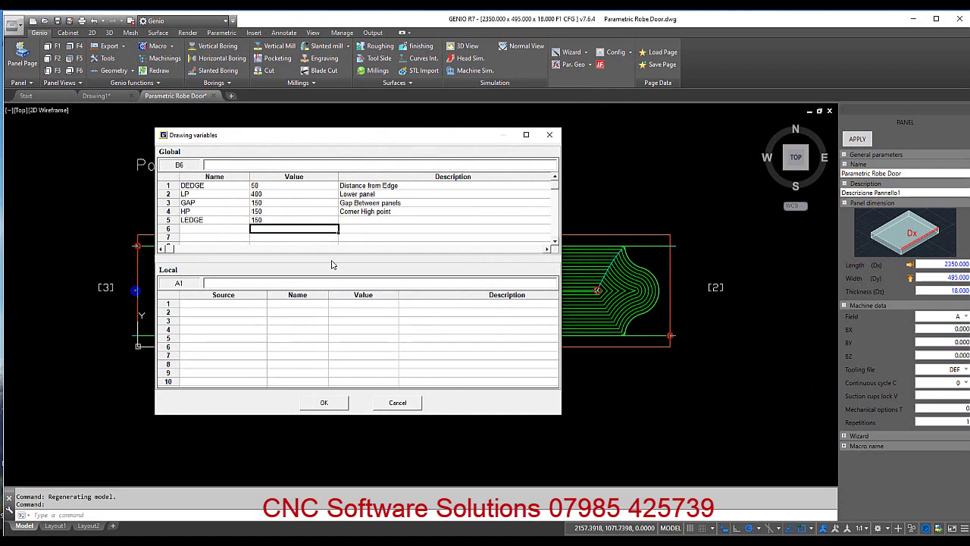
left_click(340, 408)
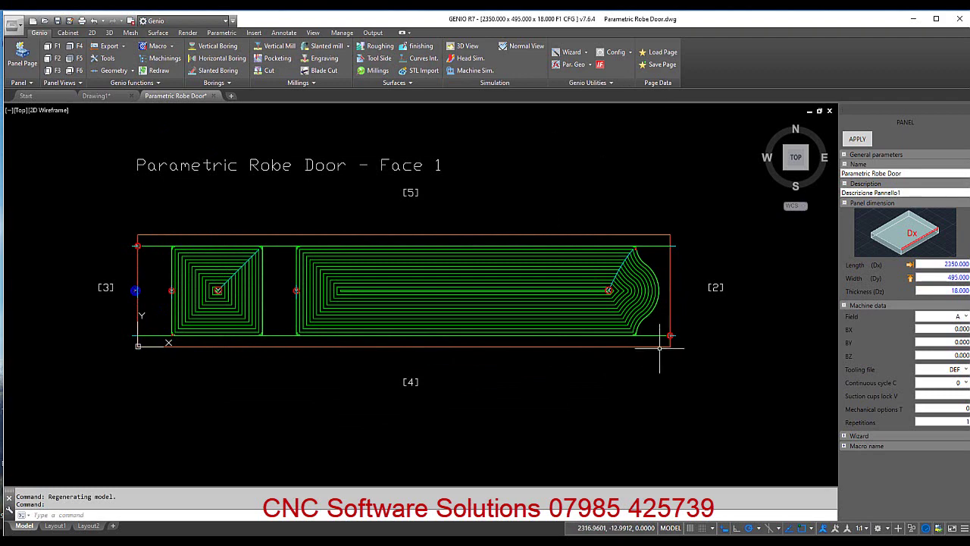
scroll(658, 348, "up", 5)
scroll(658, 348, "down", 2)
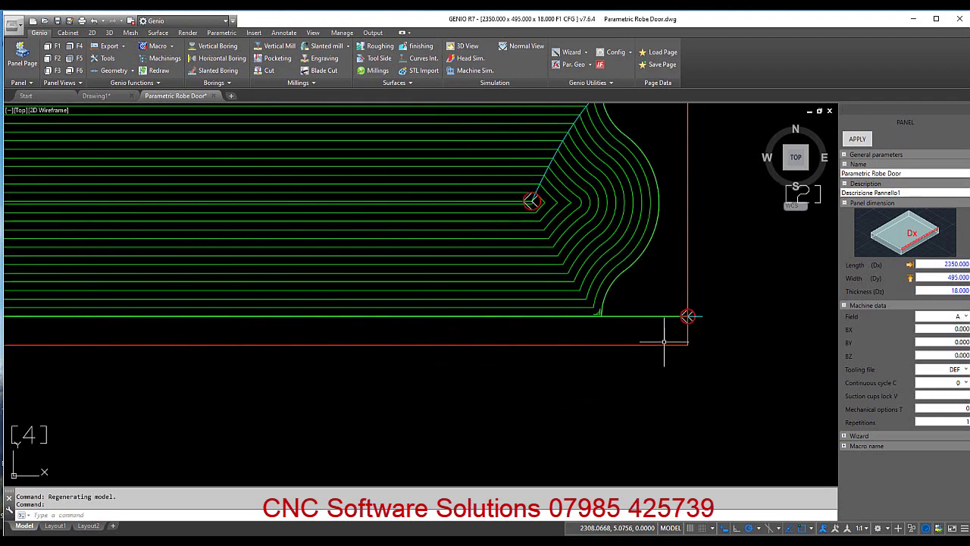
scroll(597, 311, "up", 2)
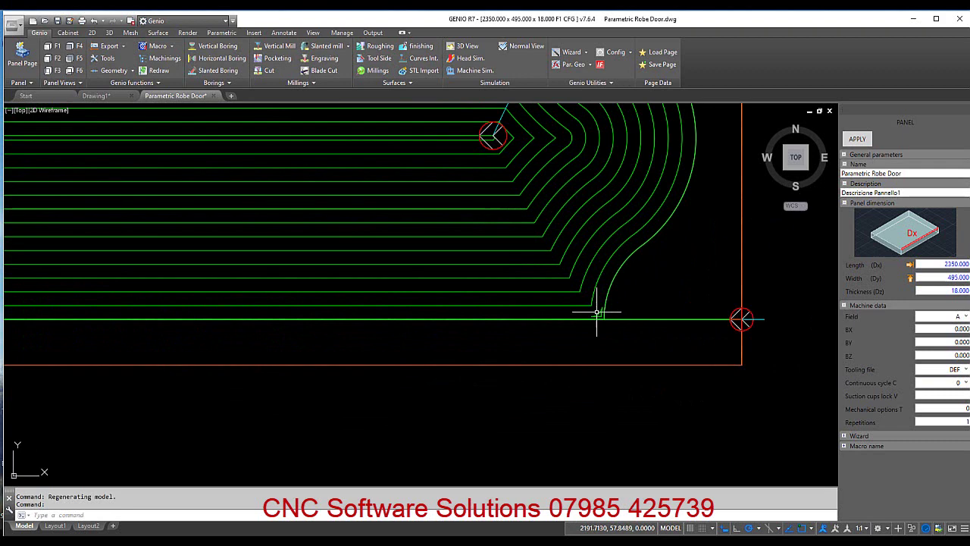
scroll(597, 312, "up", 2)
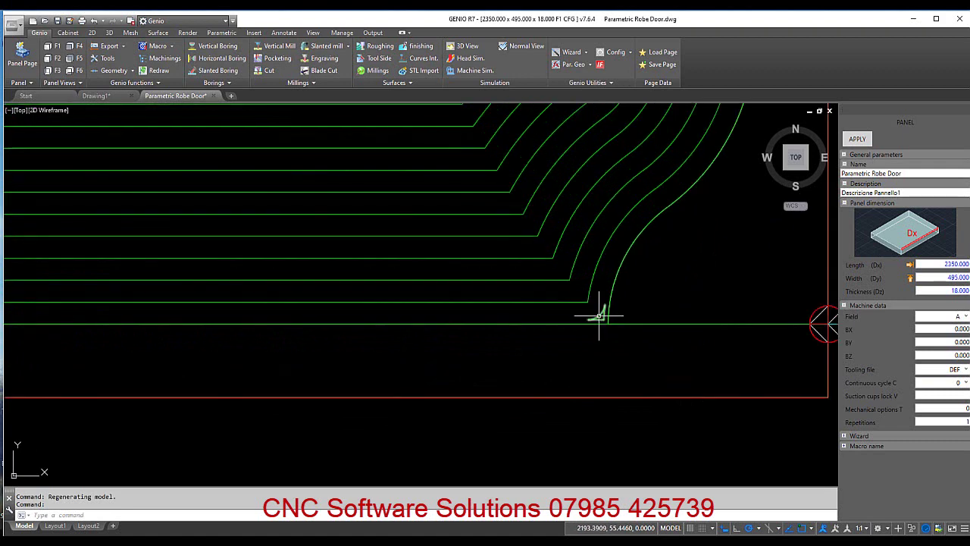
scroll(598, 317, "down", 3)
scroll(599, 318, "down", 3)
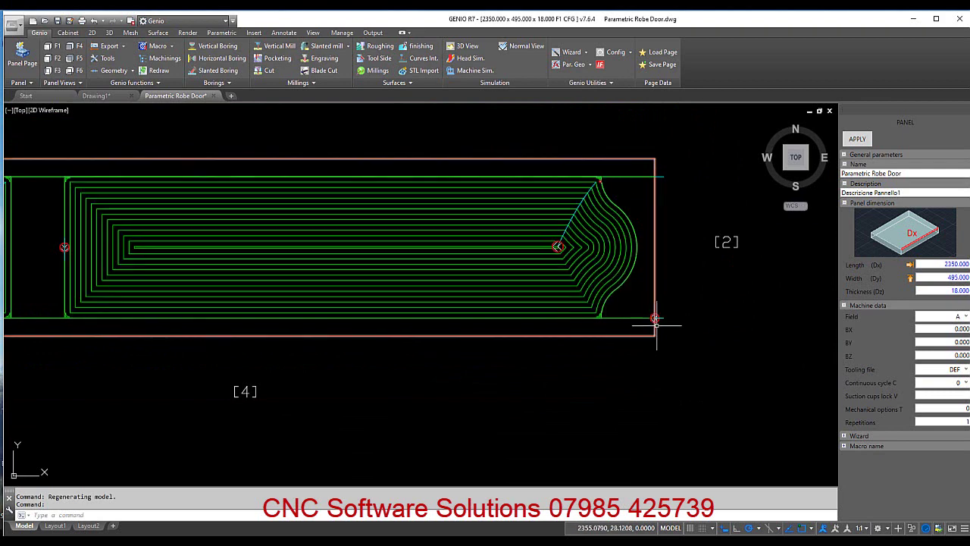
Step: Show the door as a shaded 3D model, viewed around both pockets and the curved corner
left_click(467, 47)
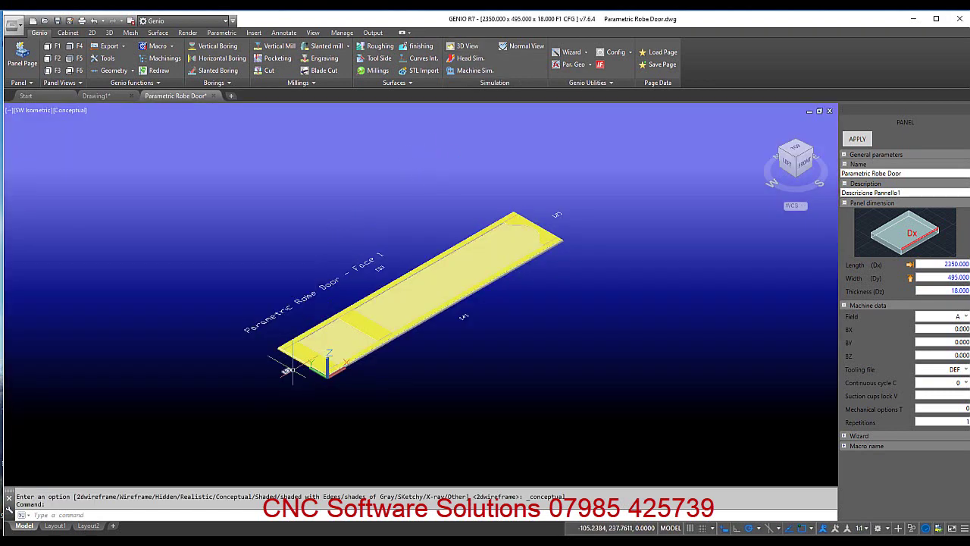
middle_click_drag(288, 370, 425, 326, "shift")
scroll(528, 320, "up", 3)
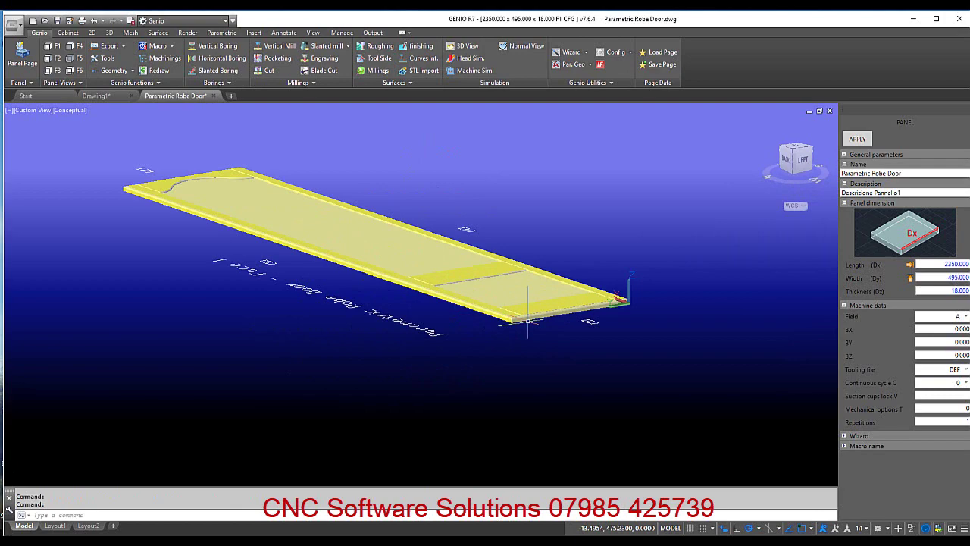
scroll(527, 320, "up", 3)
scroll(500, 329, "up", 3)
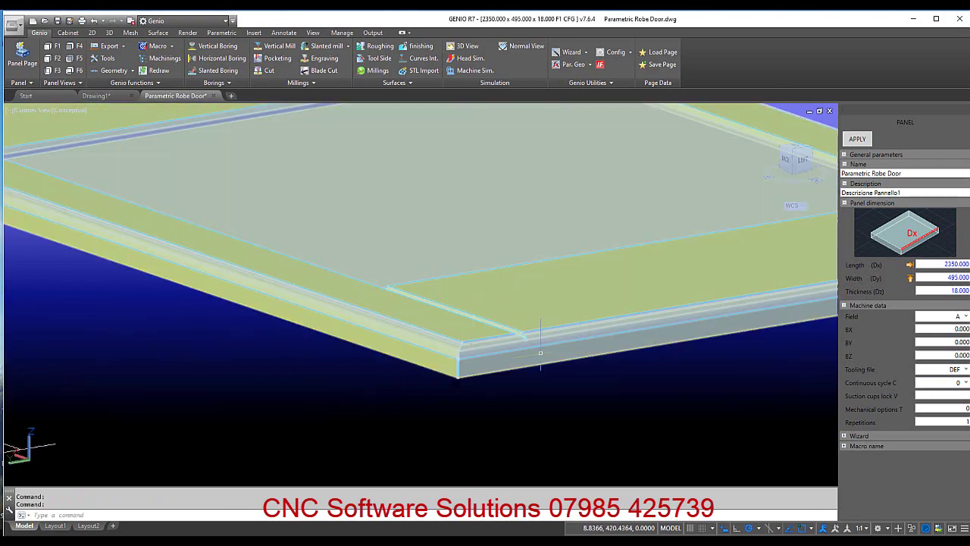
mouse_move(540, 353)
middle_mouse_down("shift")
mouse_move(451, 372)
mouse_move(384, 370)
middle_mouse_up("shift")
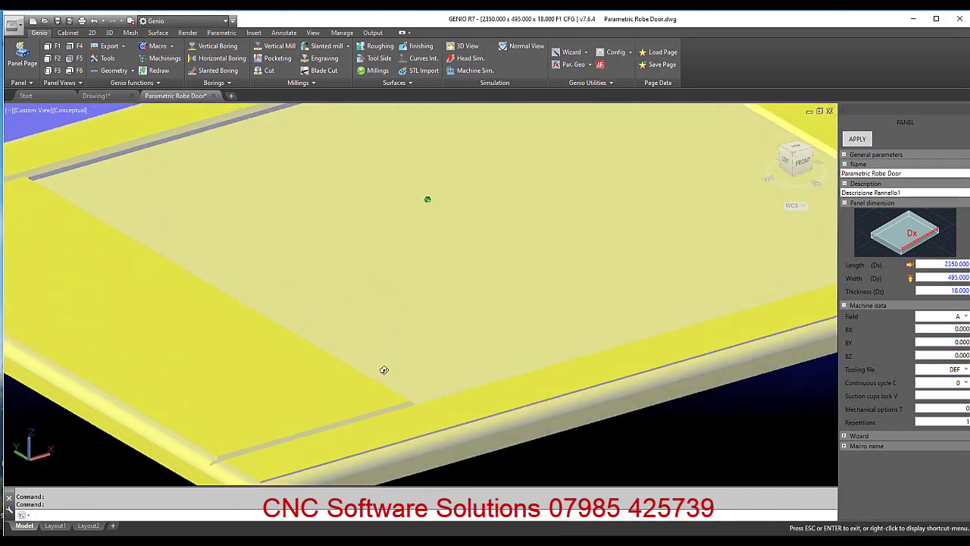
scroll(401, 356, "down", 3)
scroll(423, 347, "down", 5)
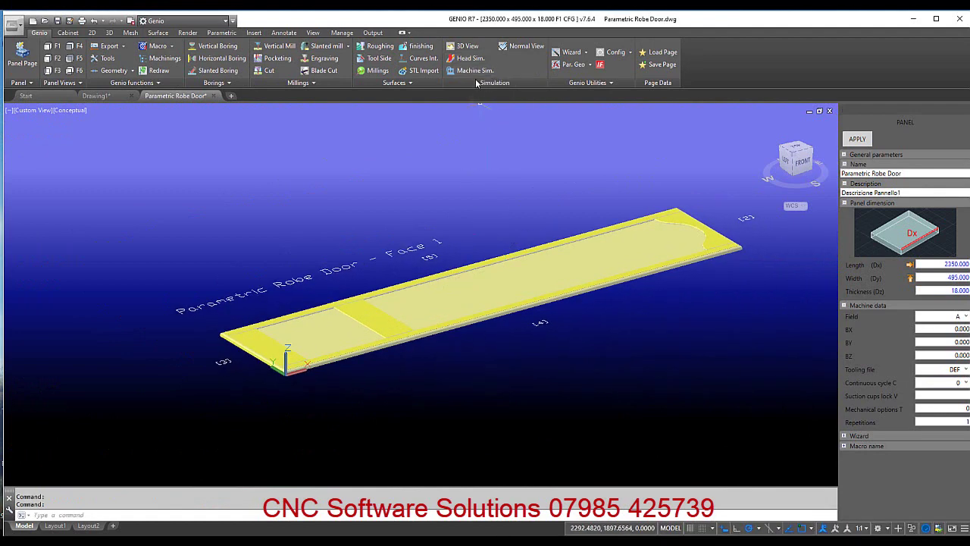
Step: Run the door in Machine Simulator with Collision Control off at Maximal speed
left_click(470, 74)
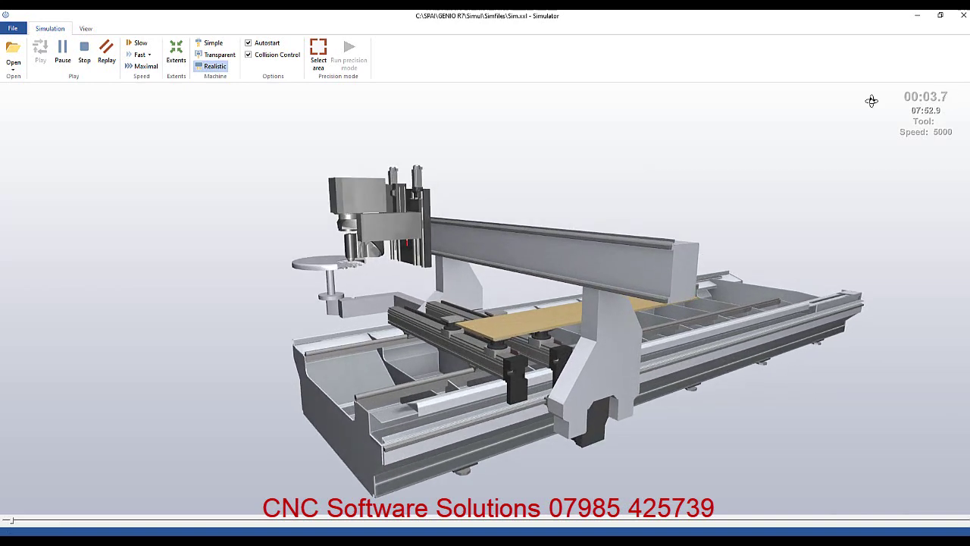
left_click(248, 54)
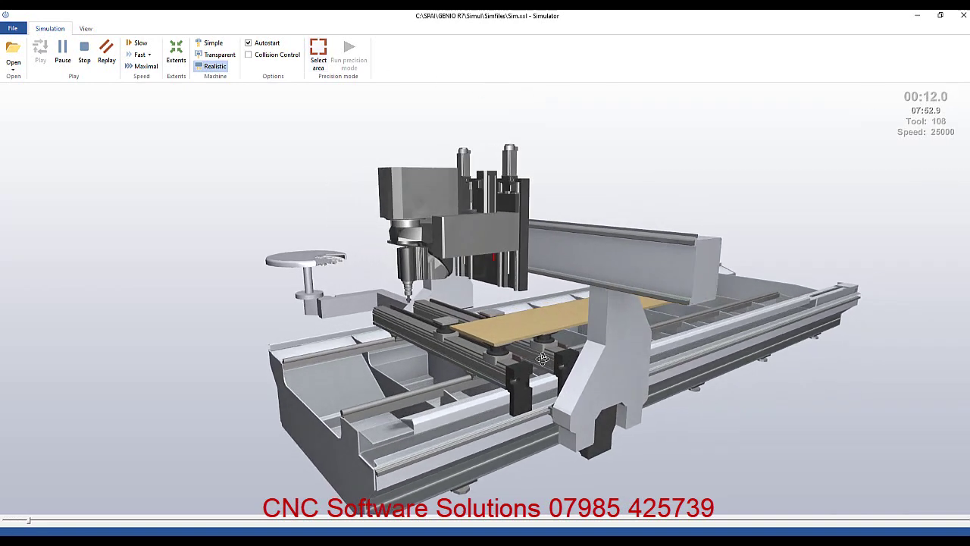
scroll(541, 338, "up", 3)
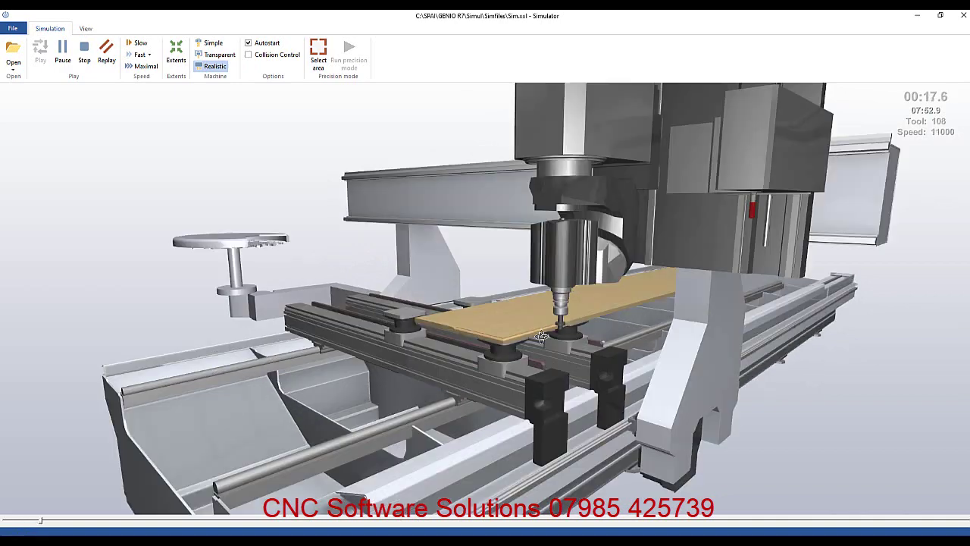
scroll(541, 338, "up", 2)
scroll(541, 338, "up", 1)
scroll(540, 337, "up", 1)
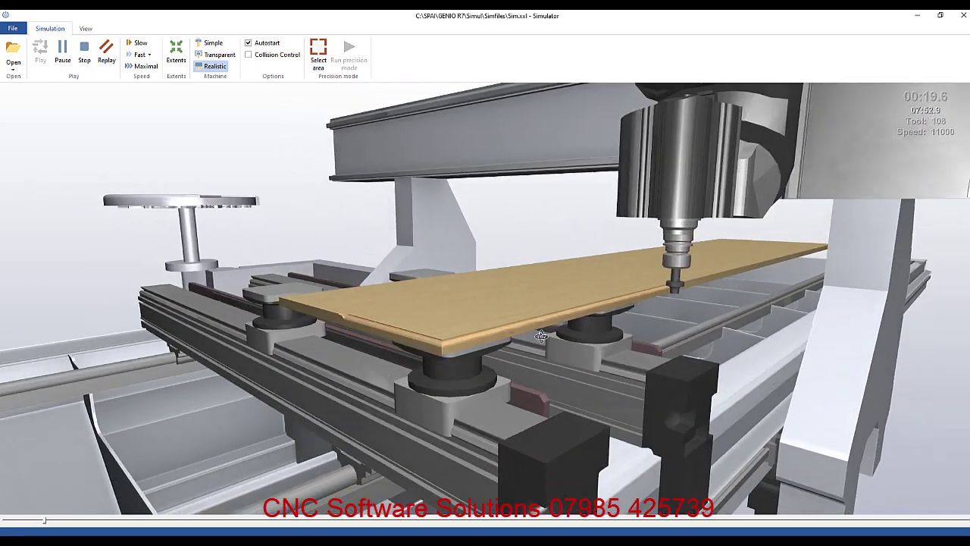
scroll(540, 337, "down", 3)
left_click_drag(541, 338, 455, 318)
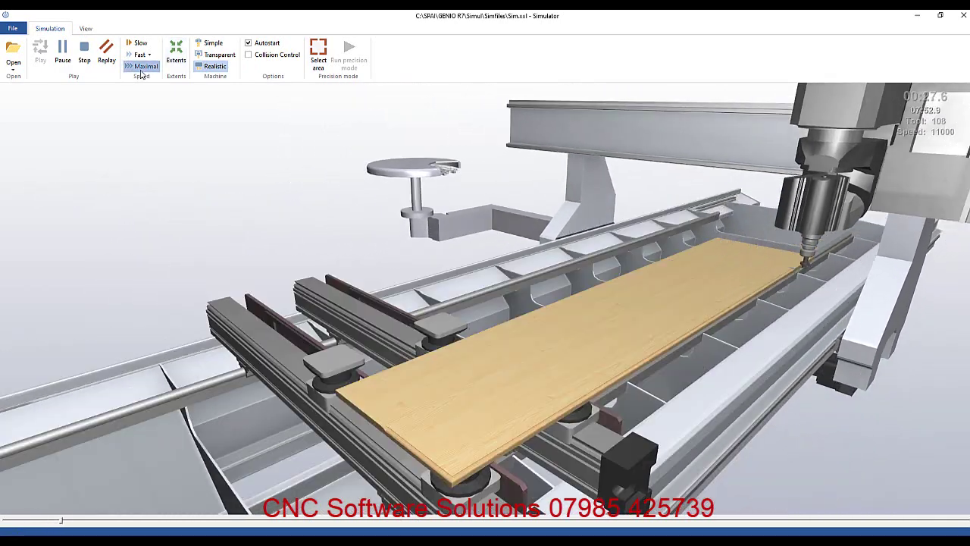
left_click(141, 68)
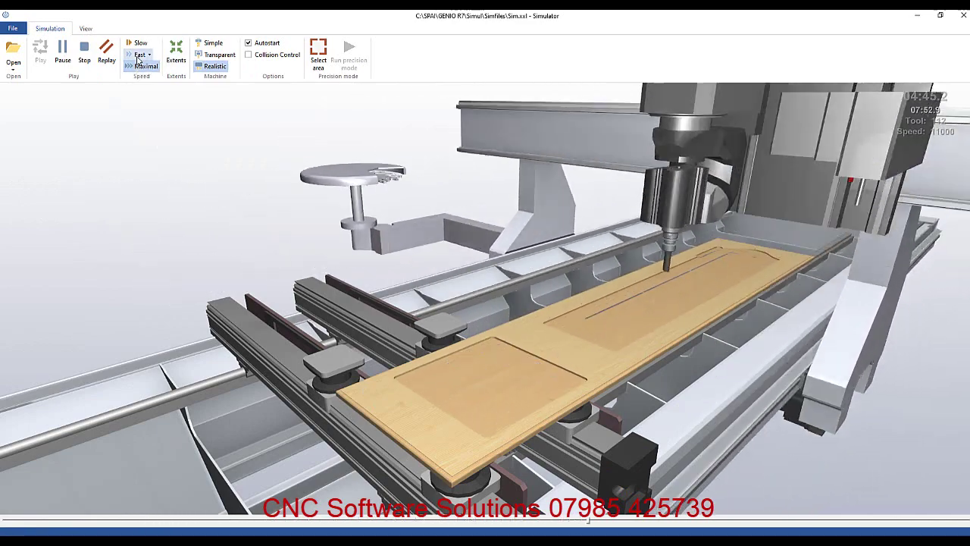
Step: Switch the simulation to Fast speed and let it finish, zooming in on the board
left_click(139, 55)
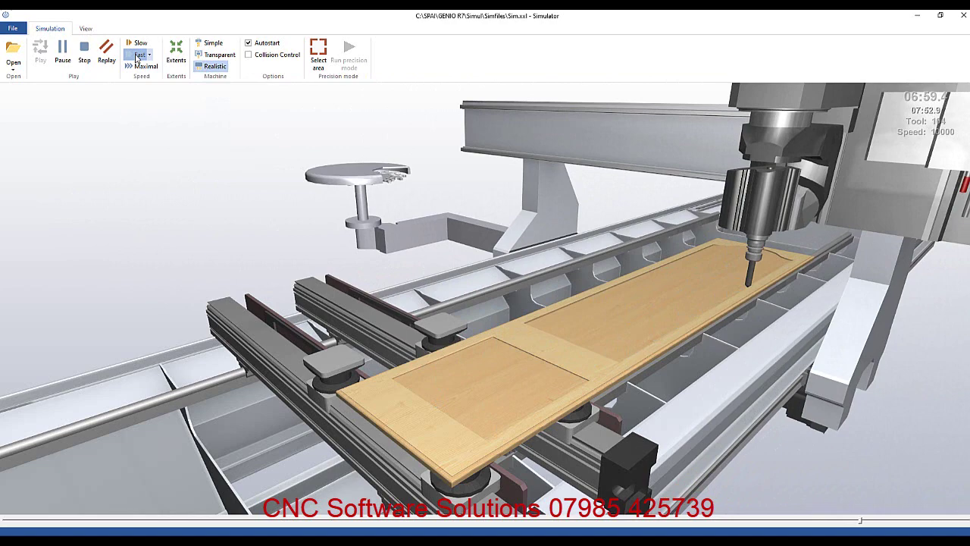
left_click(136, 55)
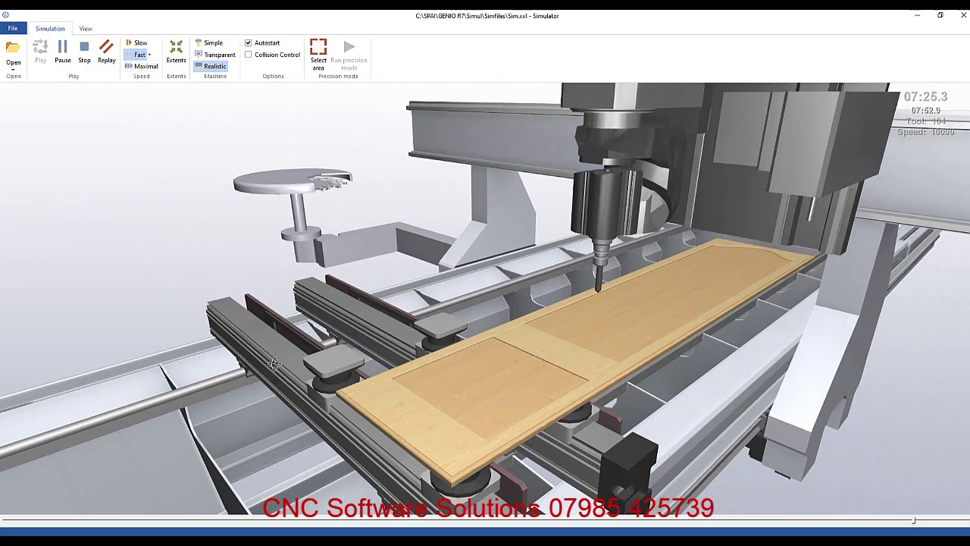
scroll(322, 400, "up", 3)
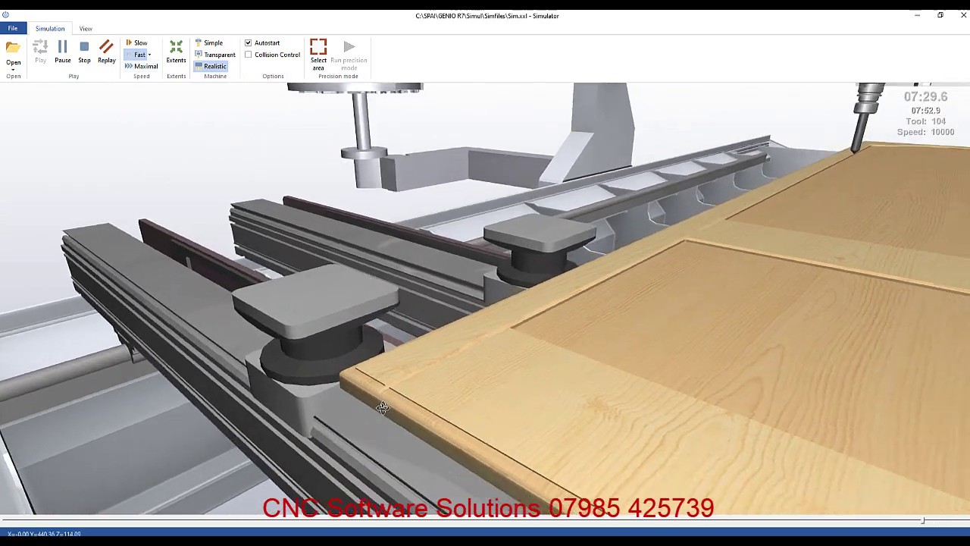